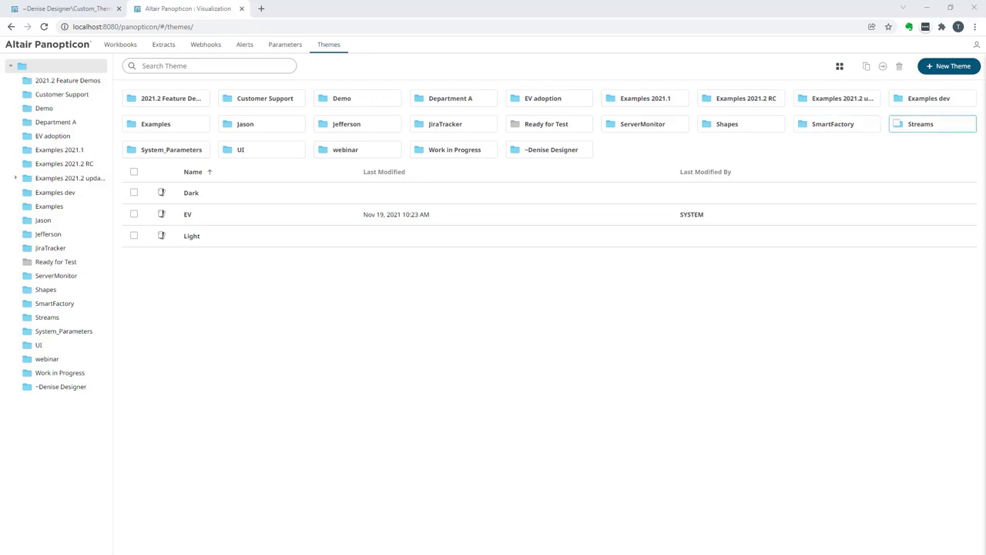
# Check the signed-in user's role in the account details
pyautogui.click(977, 45)
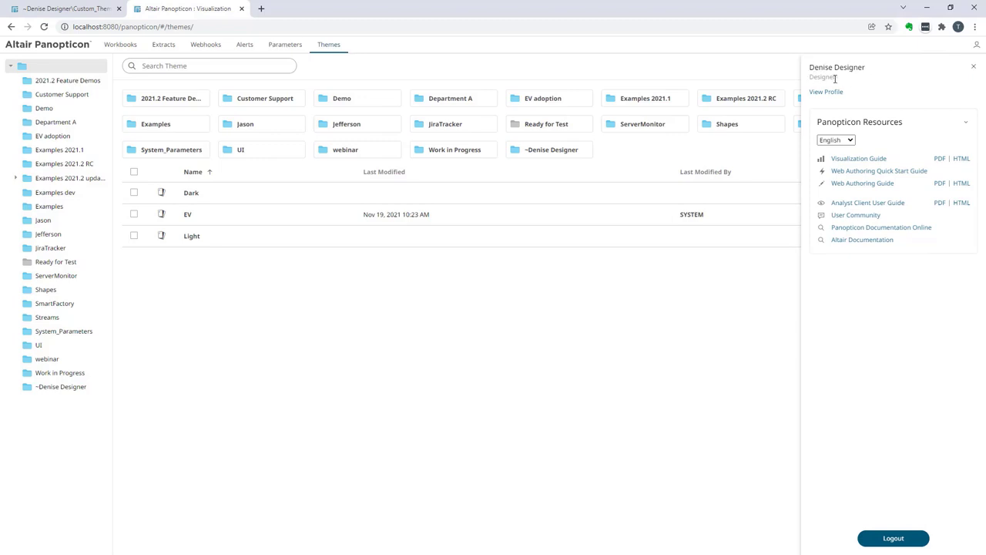
pyautogui.click(974, 69)
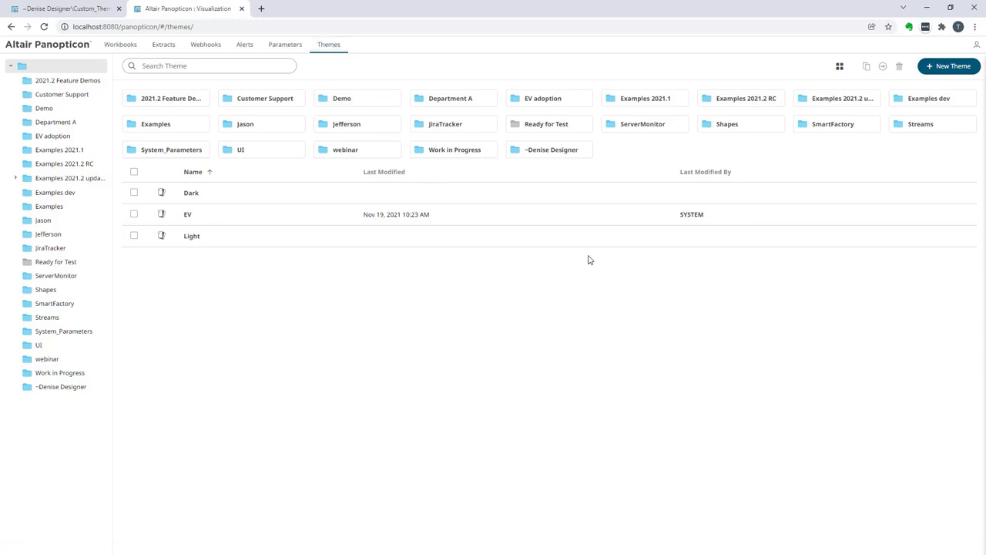
# Create a new theme, named with the designer's first name, in the designer's personal folder
pyautogui.click(551, 151)
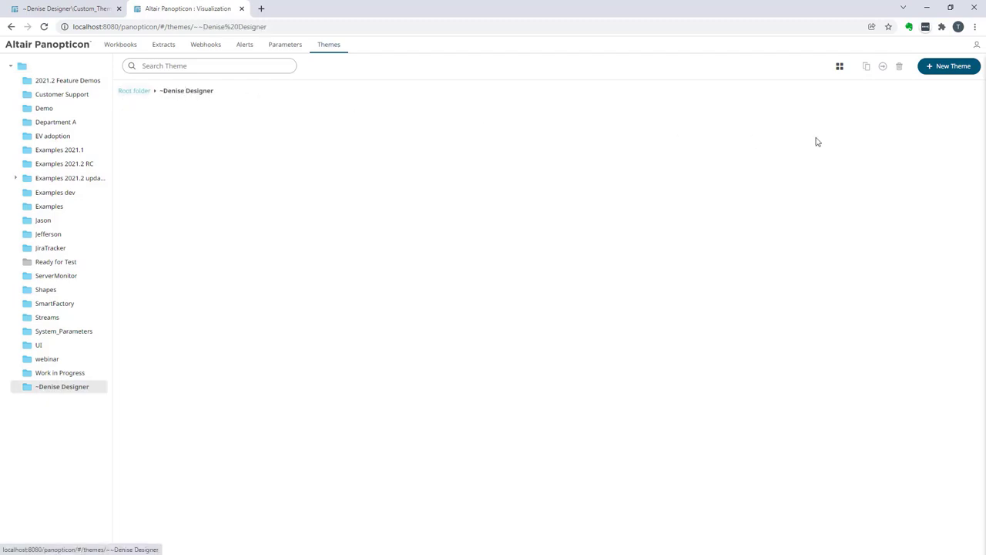
pyautogui.click(948, 68)
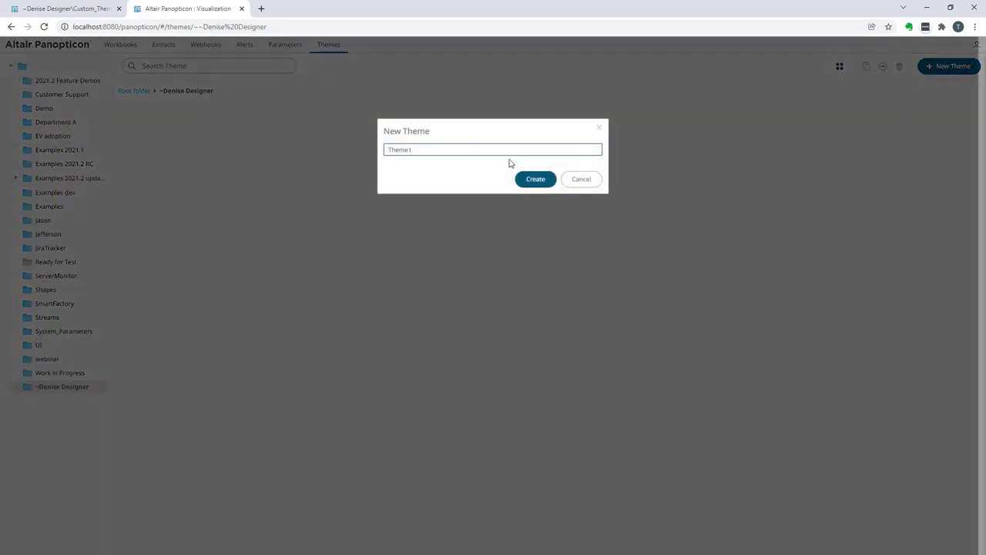
pyautogui.write('Denise')
pyautogui.click(528, 184)
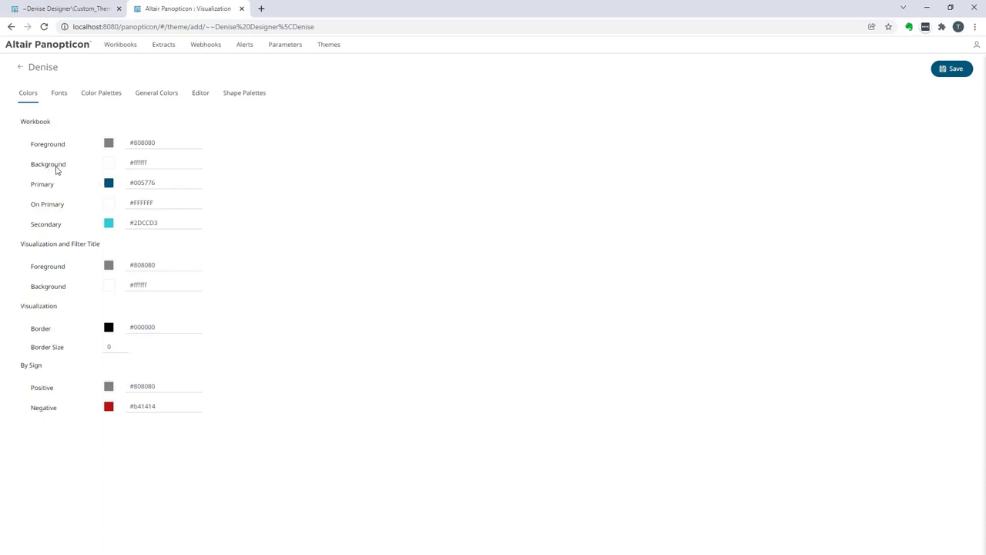
# Set the theme's workbook background colour to the light beige #eee0af
pyautogui.click(112, 163)
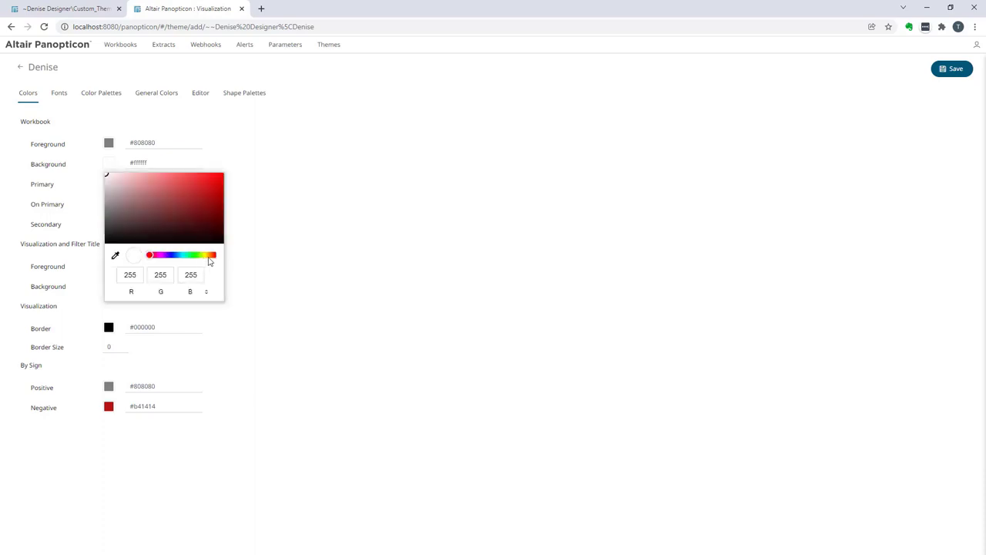
pyautogui.click(208, 256)
pyautogui.click(126, 180)
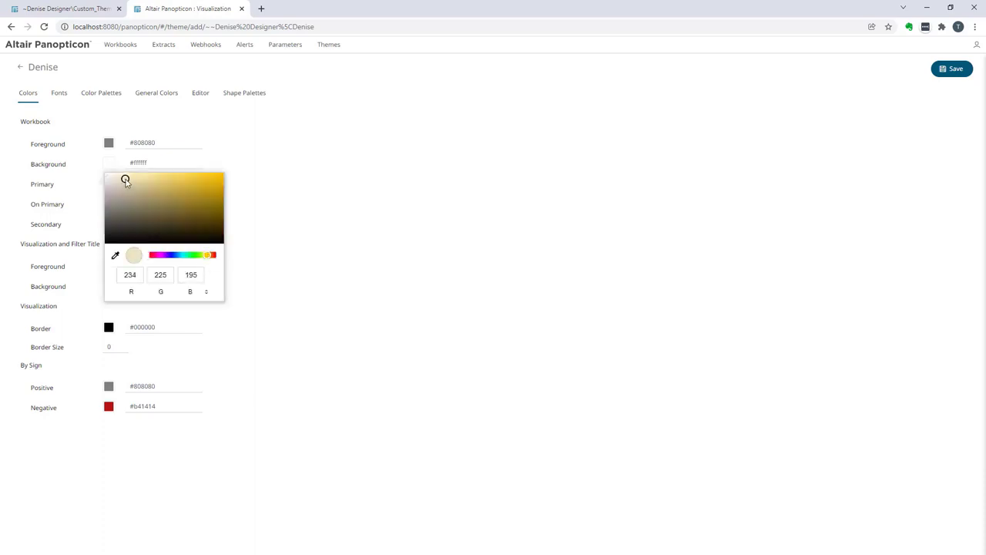
pyautogui.click(136, 179)
pyautogui.click(187, 247)
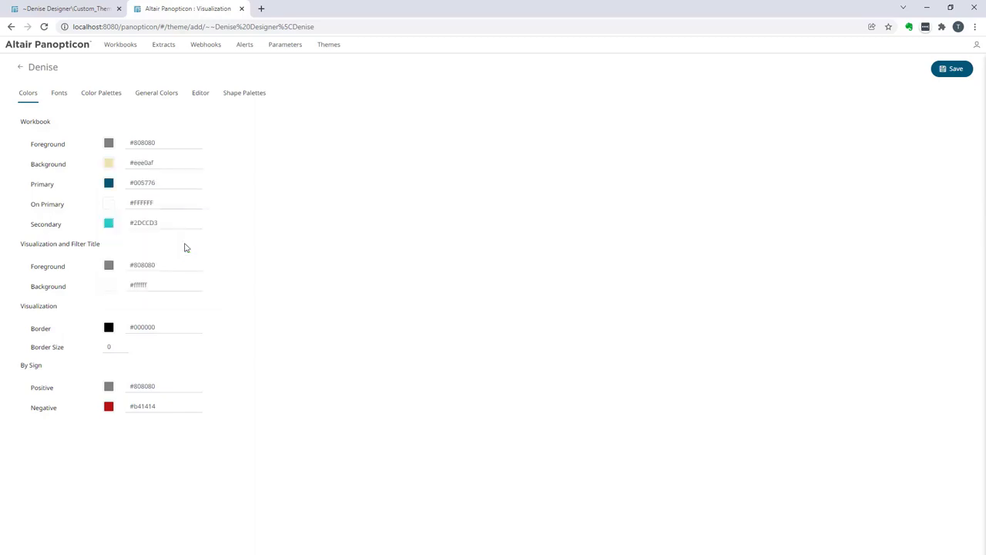
# Copy the workbook background colour #eee0af to the Visualization and Filter Title background
pyautogui.click(164, 163)
pyautogui.hotkey('ctrl', 'c')
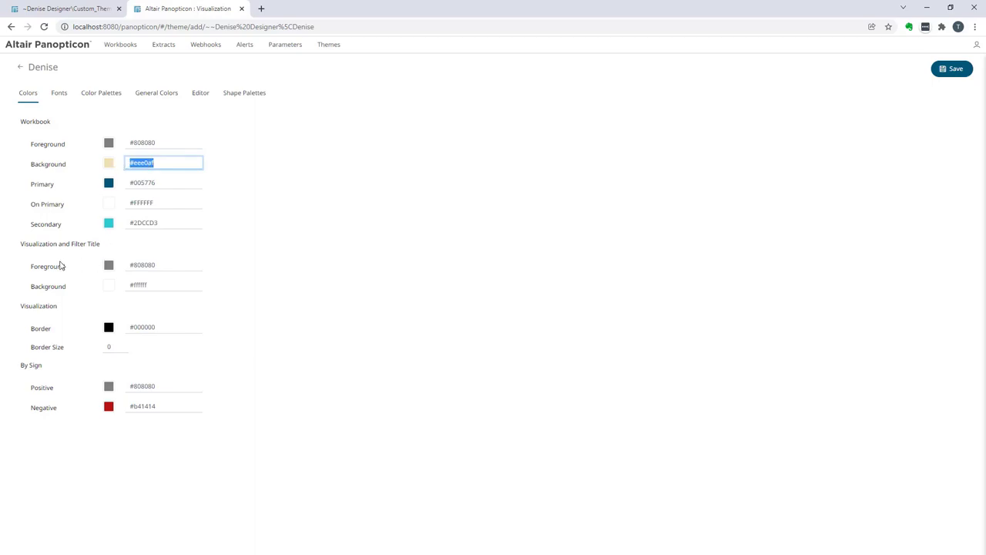
pyautogui.click(157, 285)
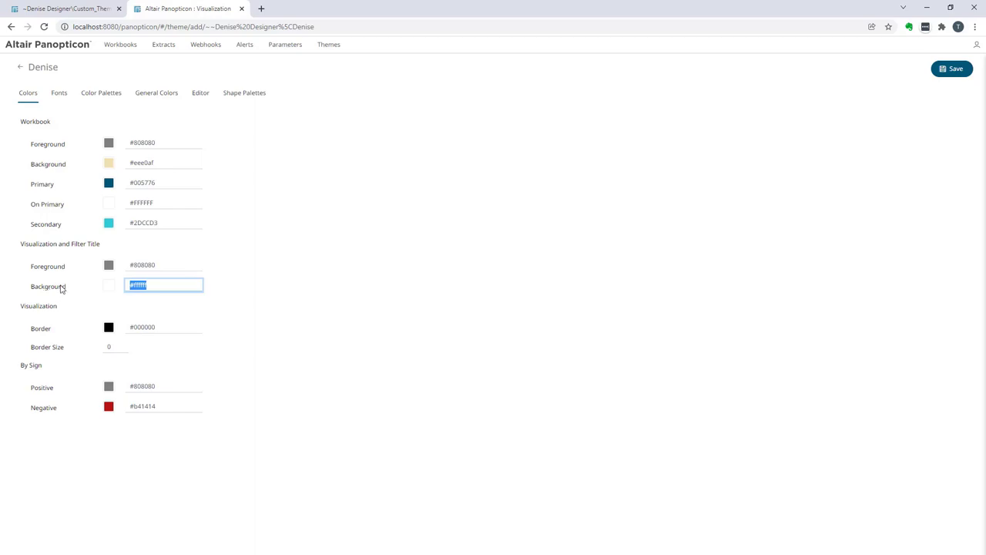
pyautogui.hotkey('ctrl', 'v')
# Set the theme's workbook foreground colour to the dark reddish brown #723c3c
pyautogui.click(171, 143)
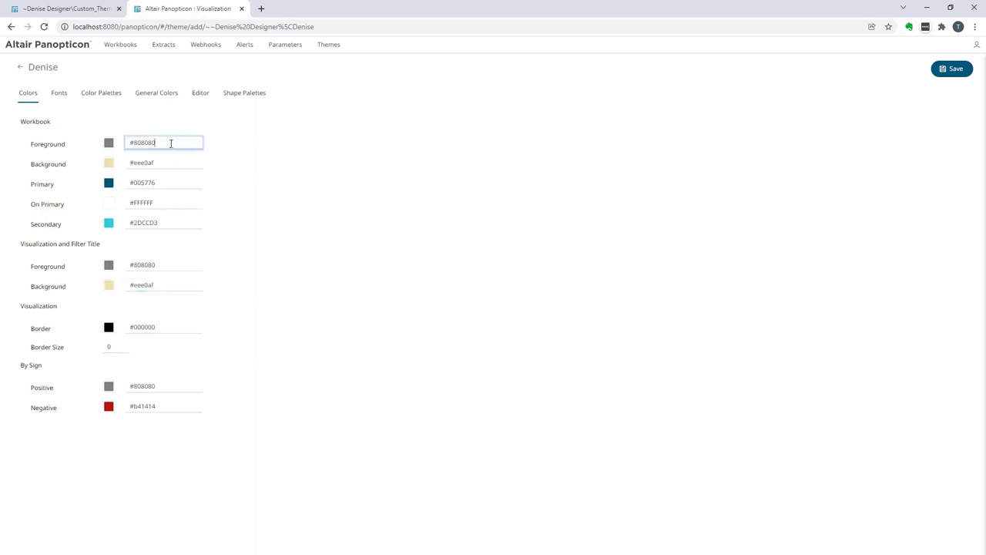
pyautogui.click(110, 144)
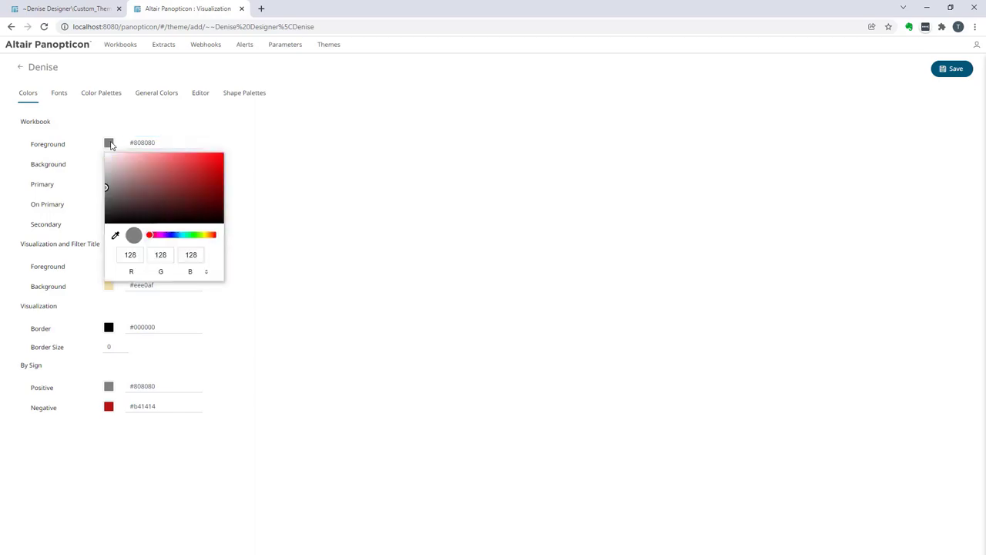
pyautogui.moveTo(150, 190)
pyautogui.mouseDown()
pyautogui.moveTo(141, 183)
pyautogui.moveTo(156, 174)
pyautogui.mouseUp()
pyautogui.click(160, 192)
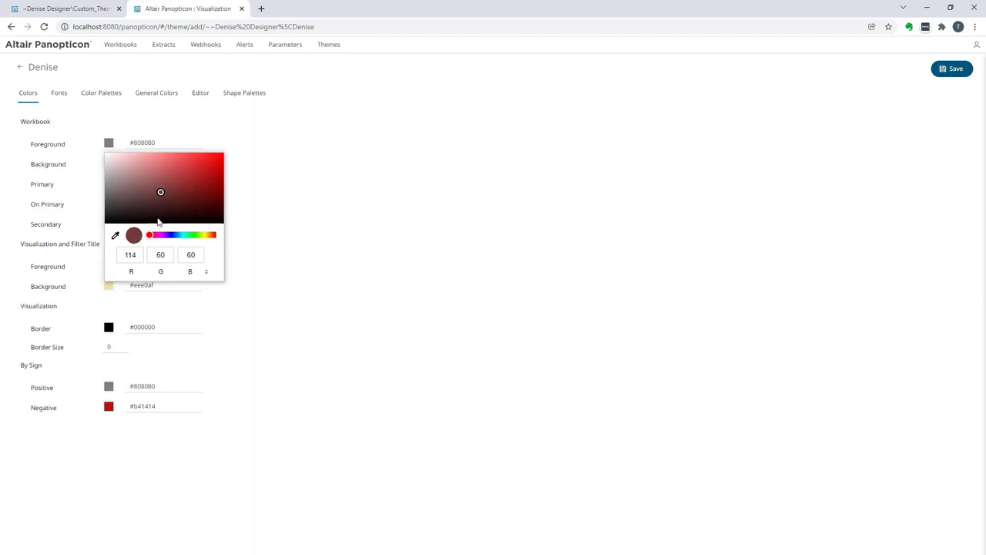
pyautogui.press('Return')
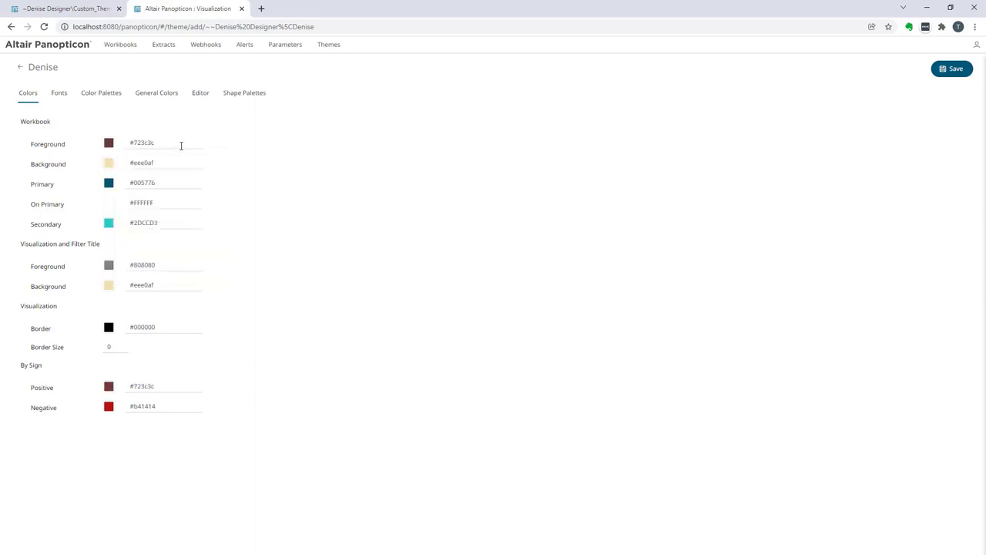
# Copy the workbook foreground colour #723c3c to the Visualization and Filter Title foreground
pyautogui.moveTo(182, 146); pyautogui.dragTo(114, 147)
pyautogui.hotkey('ctrl', 'c')
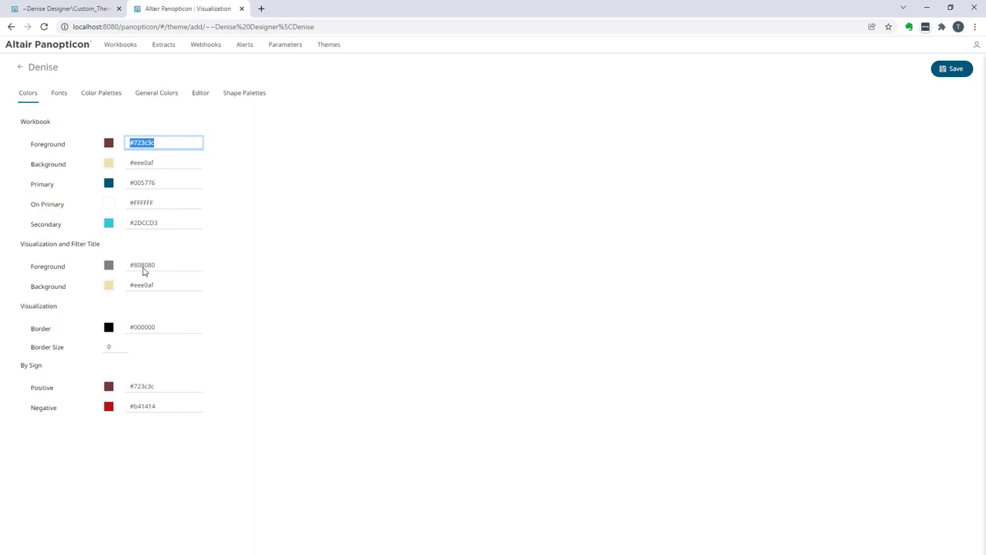
pyautogui.moveTo(159, 265); pyautogui.dragTo(123, 266)
pyautogui.hotkey('ctrl', 'v')
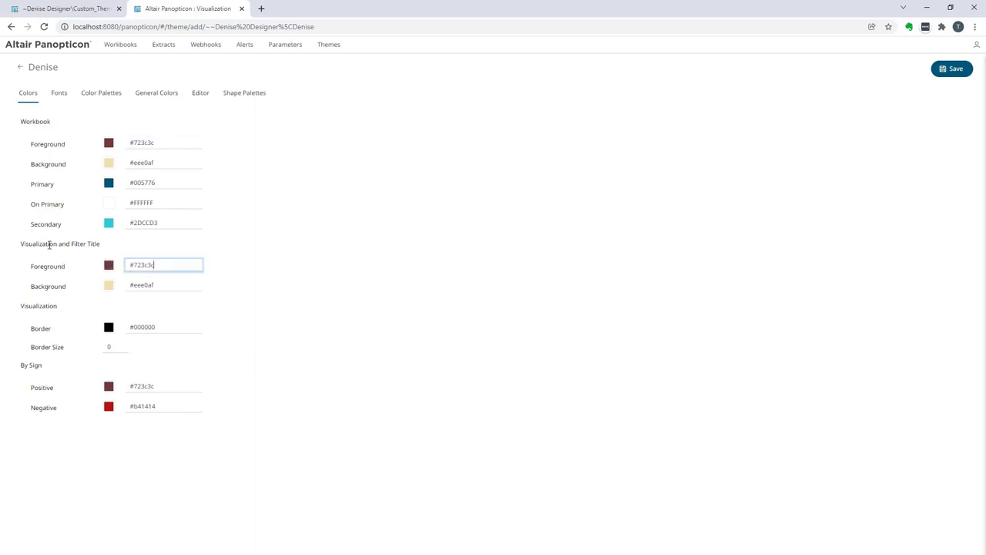
pyautogui.click(260, 257)
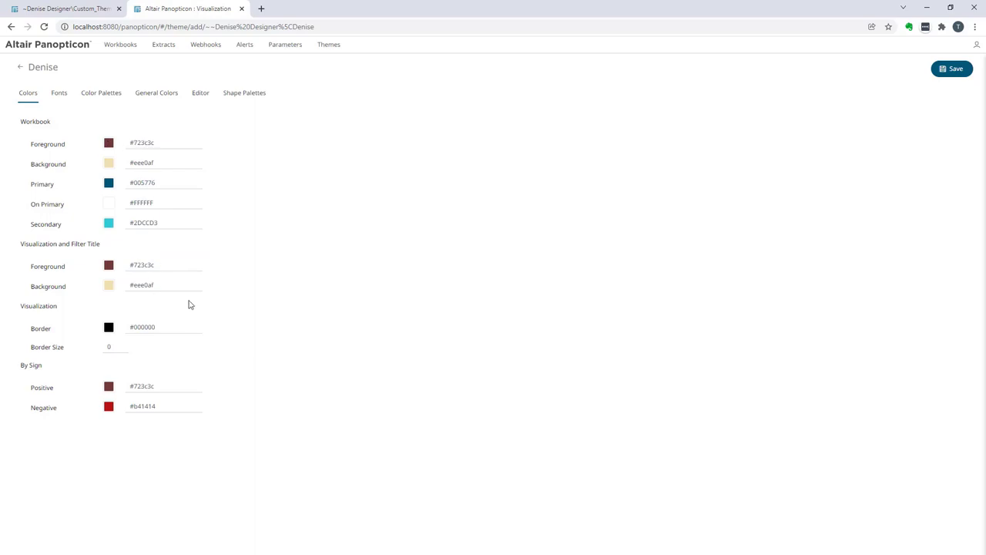
# Set the Workbook, Visualization and Part Title fonts to Veteran Typewriter
pyautogui.click(60, 97)
pyautogui.click(173, 123)
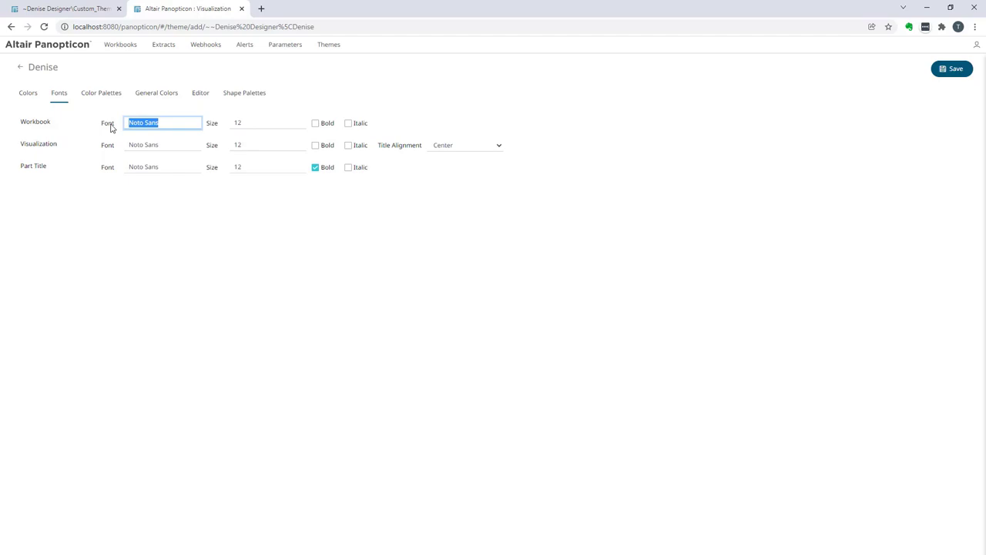
pyautogui.write('Veteran Typewriter')
pyautogui.moveTo(191, 125); pyautogui.dragTo(119, 126)
pyautogui.hotkey('ctrl', 'c')
pyautogui.moveTo(182, 148); pyautogui.dragTo(123, 142)
pyautogui.hotkey('ctrl', 'v')
pyautogui.moveTo(177, 164); pyautogui.dragTo(123, 169)
pyautogui.hotkey('ctrl', 'v')
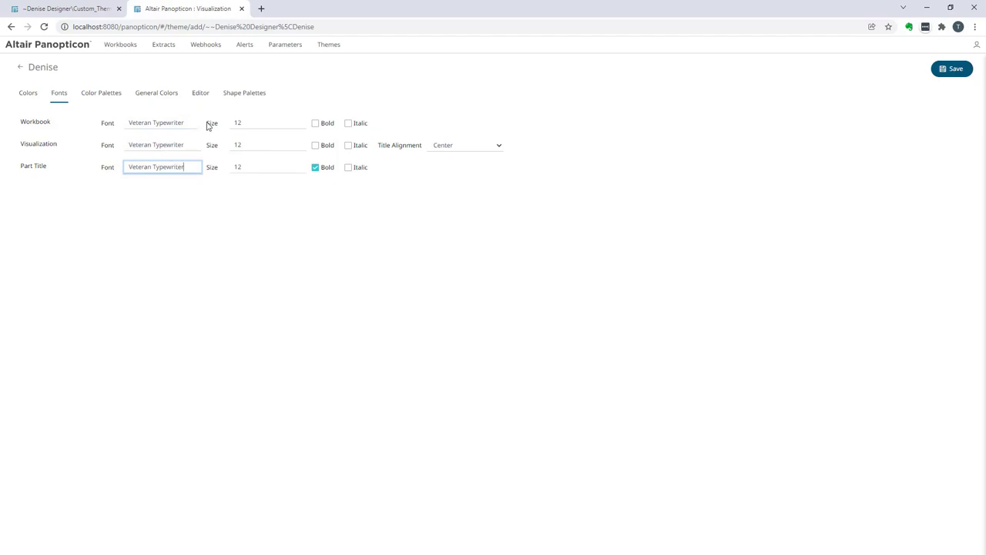
# Set the font size to 16 for Workbook, Visualization and Part Title
pyautogui.click(299, 121)
pyautogui.click(298, 121)
pyautogui.click(299, 122)
pyautogui.click(299, 143)
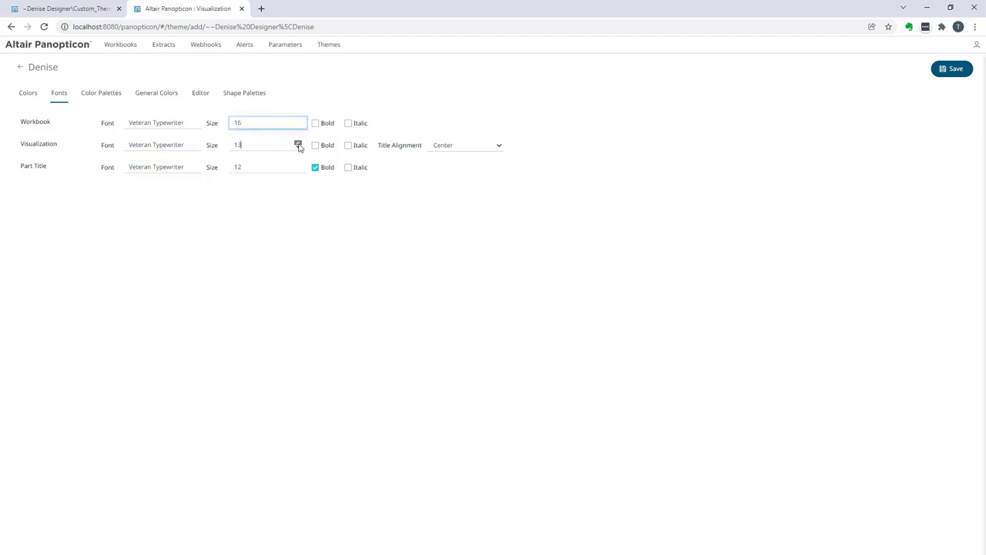
pyautogui.click(298, 143)
pyautogui.click(298, 144)
pyautogui.click(298, 144)
pyautogui.click(298, 165)
pyautogui.click(298, 165)
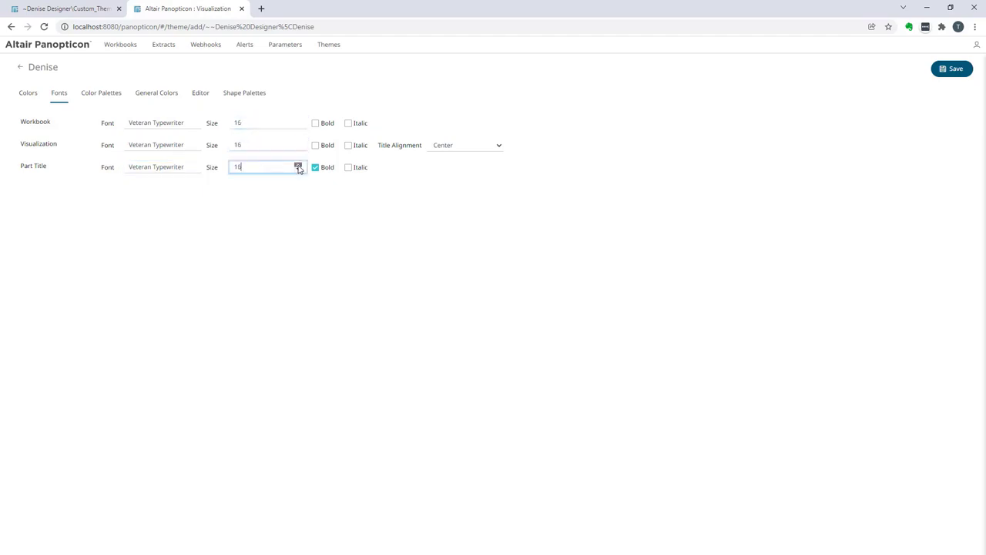
pyautogui.click(298, 165)
pyautogui.click(299, 165)
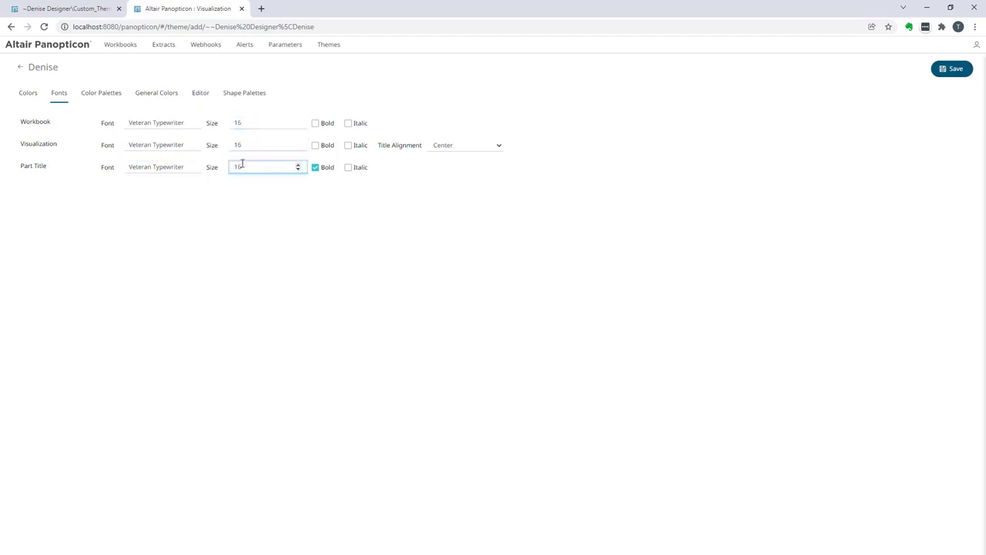
# Make Coffee Bean the default text palette and Brown-White-Petrol the default diverging palette, and include Brown-Gray-Petrol
pyautogui.click(110, 99)
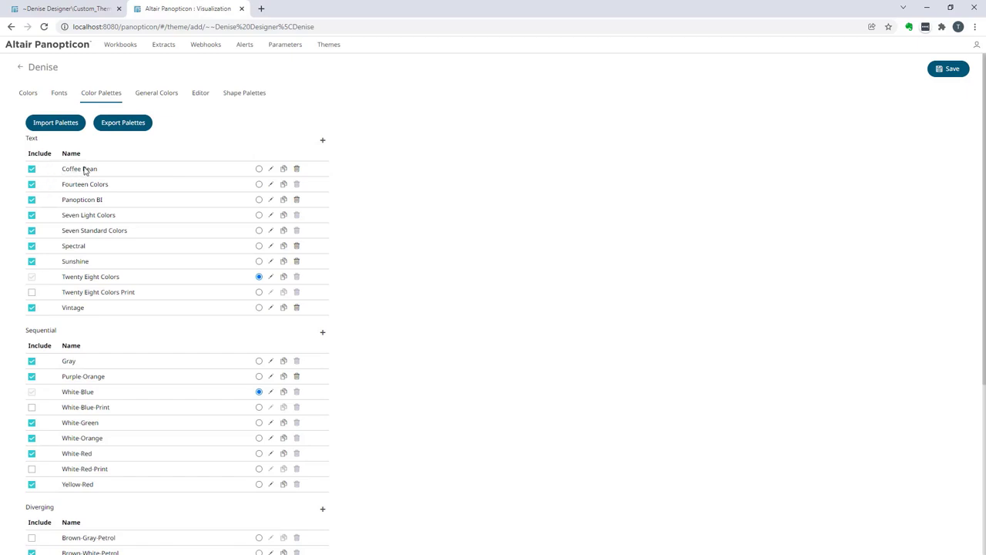
pyautogui.click(259, 168)
pyautogui.scroll(-3, 400, 235)
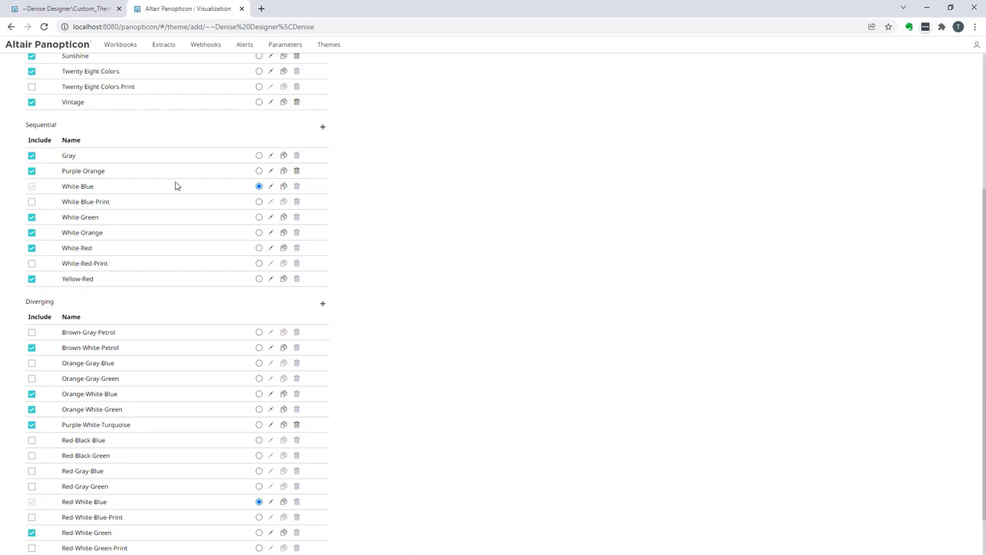
pyautogui.scroll(-1, 65, 177)
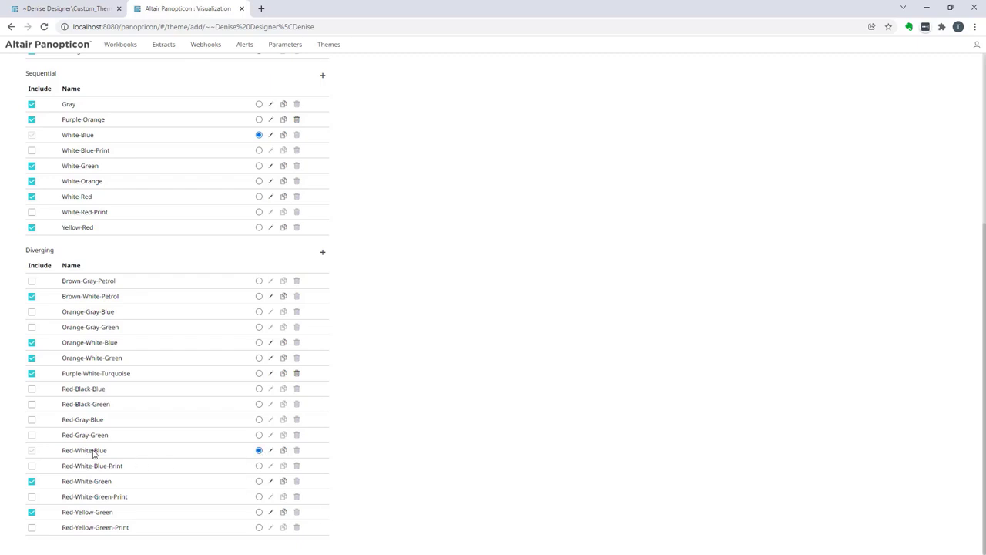
pyautogui.click(259, 280)
pyautogui.click(259, 296)
pyautogui.scroll(5, 393, 306)
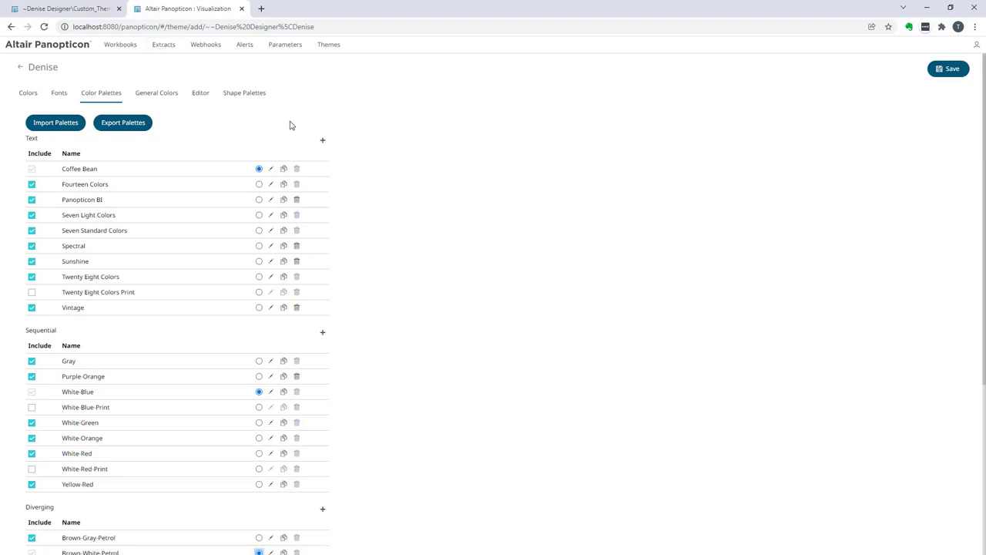
# Review the theme's general colours, editor settings, shape palettes and the options for a new text palette without adding one
pyautogui.click(165, 99)
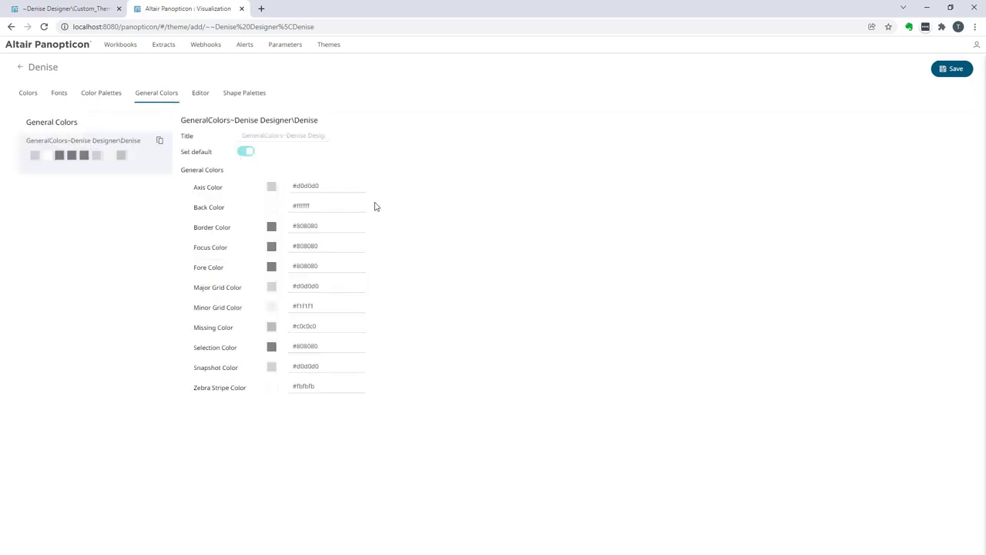
pyautogui.click(201, 95)
pyautogui.click(252, 94)
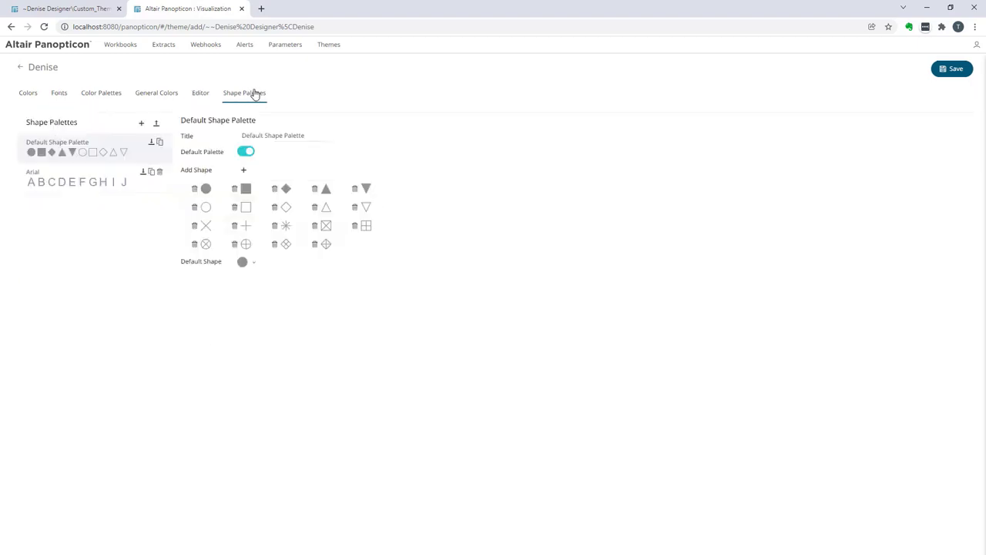
pyautogui.click(89, 98)
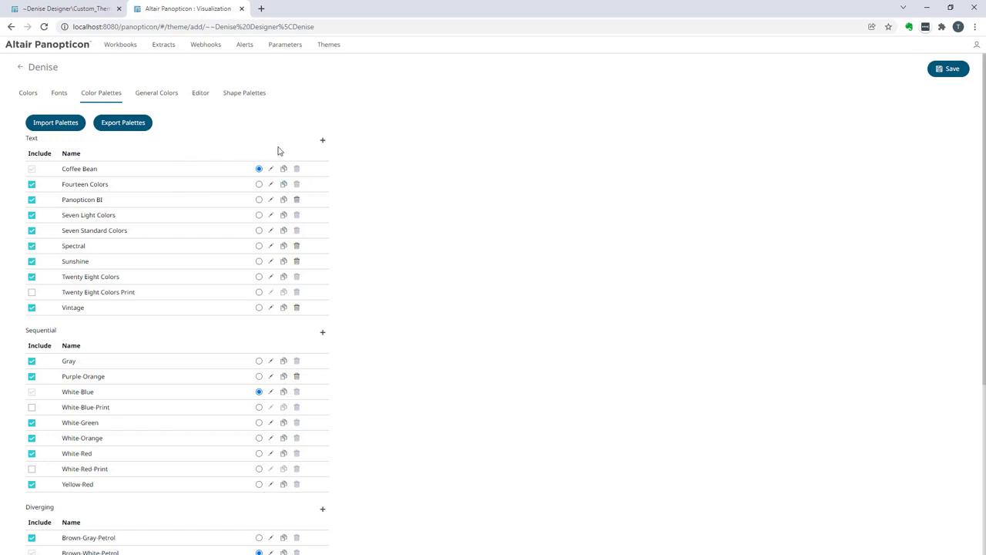
pyautogui.click(323, 140)
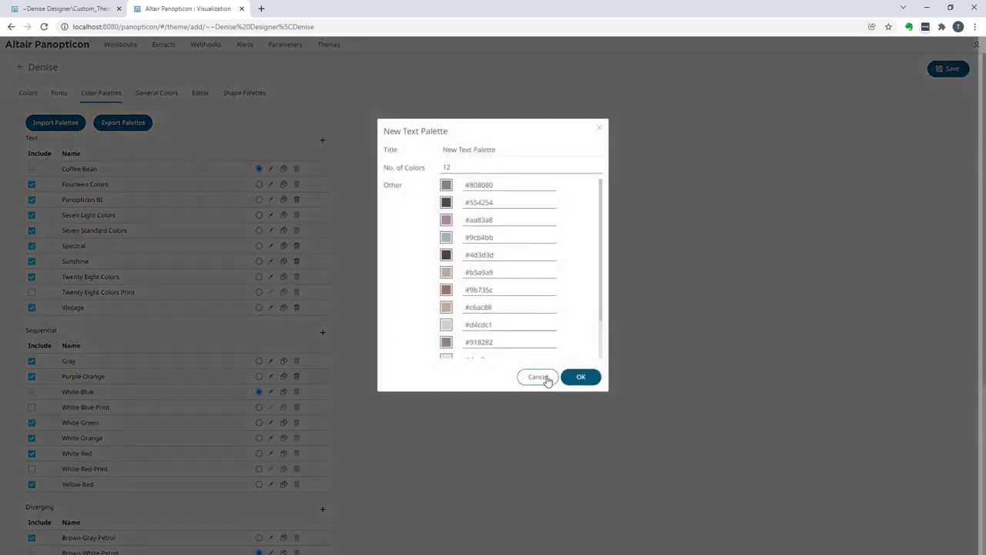
pyautogui.click(539, 376)
# Save the custom theme and apply it to the Sales Report dashboard in the open Report workbook
pyautogui.click(25, 95)
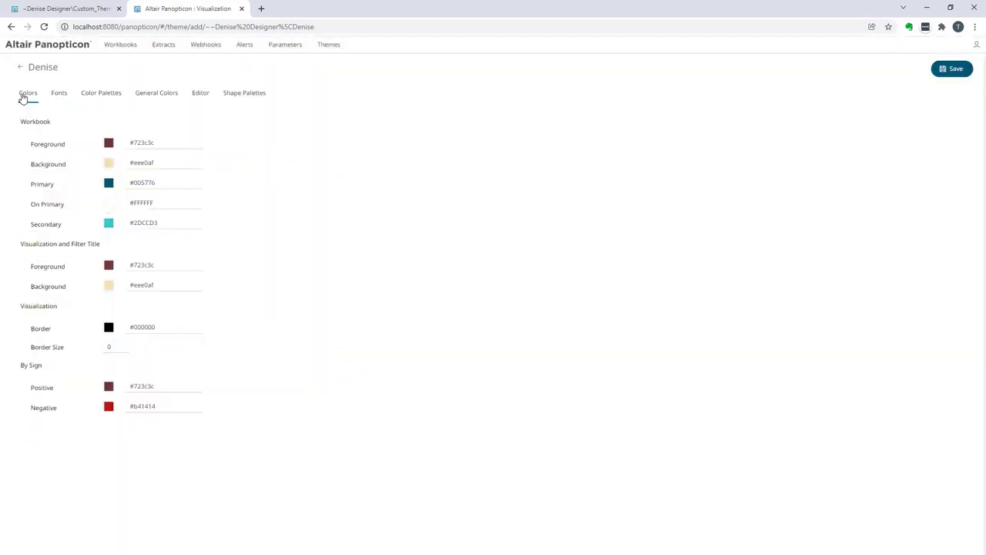
pyautogui.click(951, 72)
pyautogui.click(54, 11)
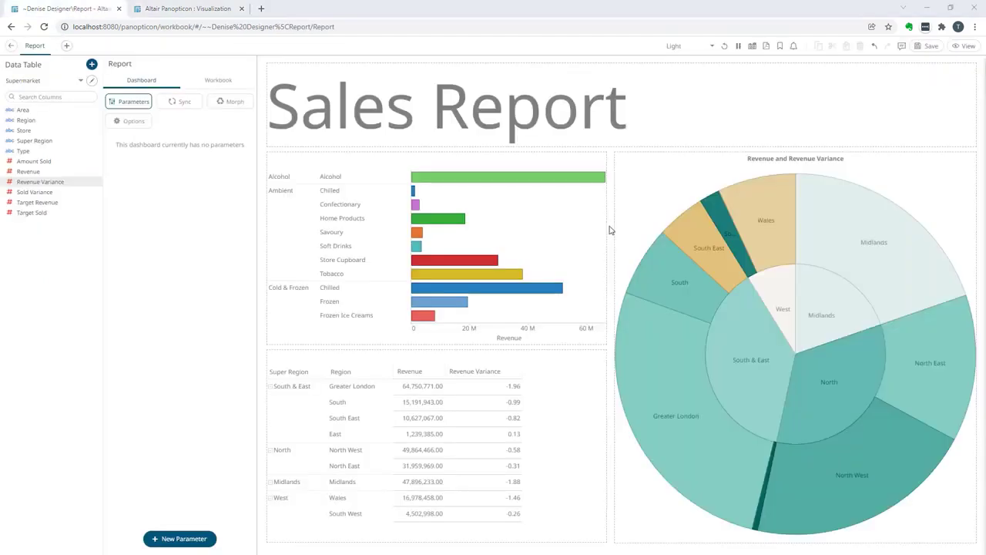
pyautogui.click(712, 48)
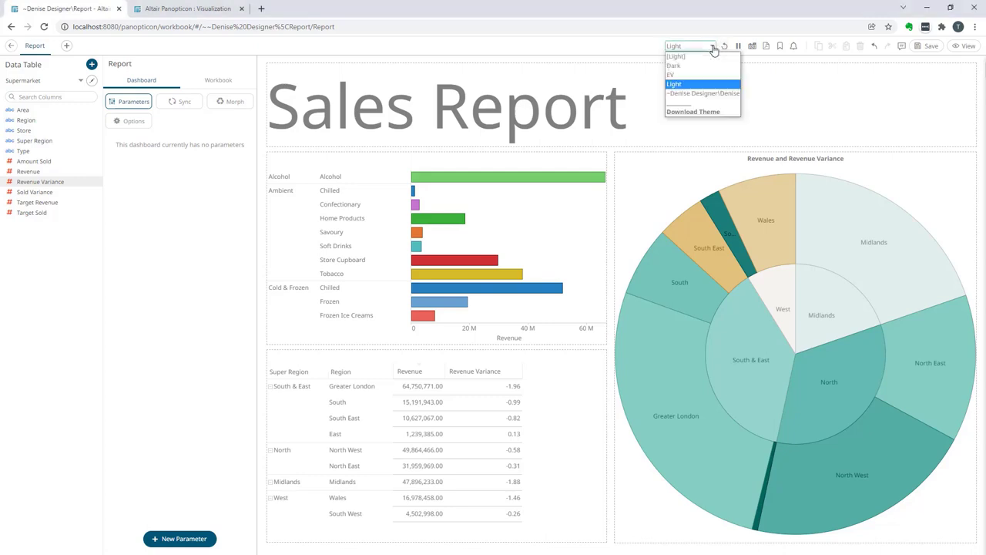
pyautogui.click(724, 95)
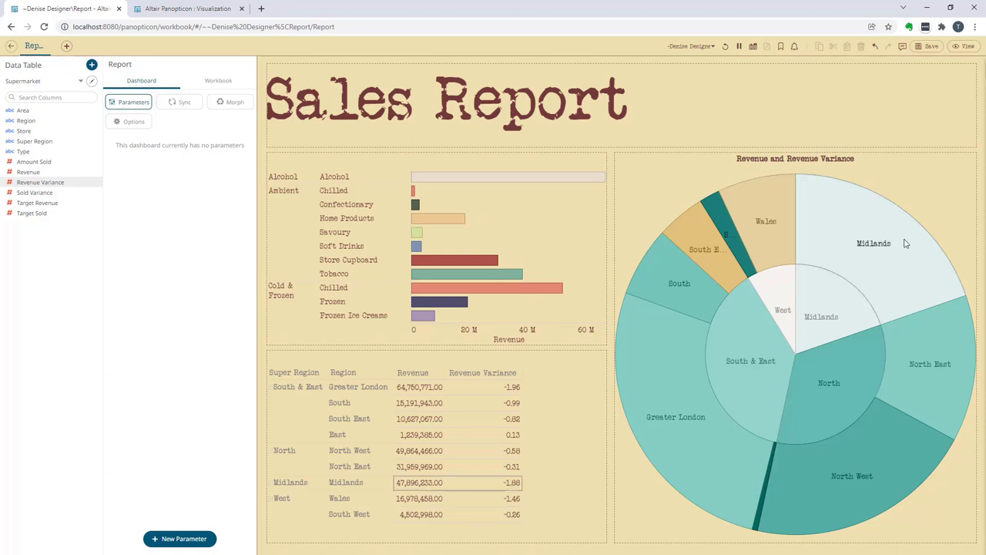
pyautogui.moveTo(660, 343)
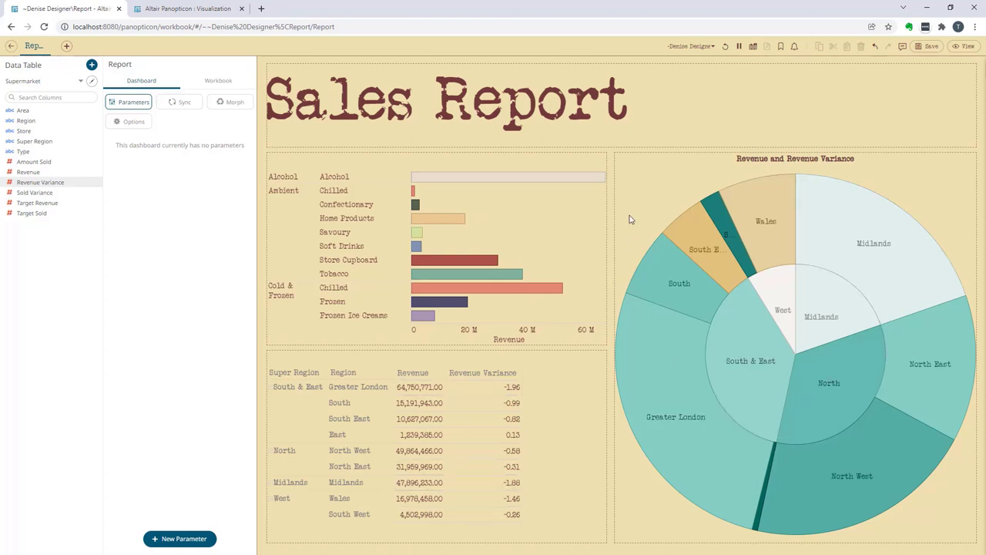